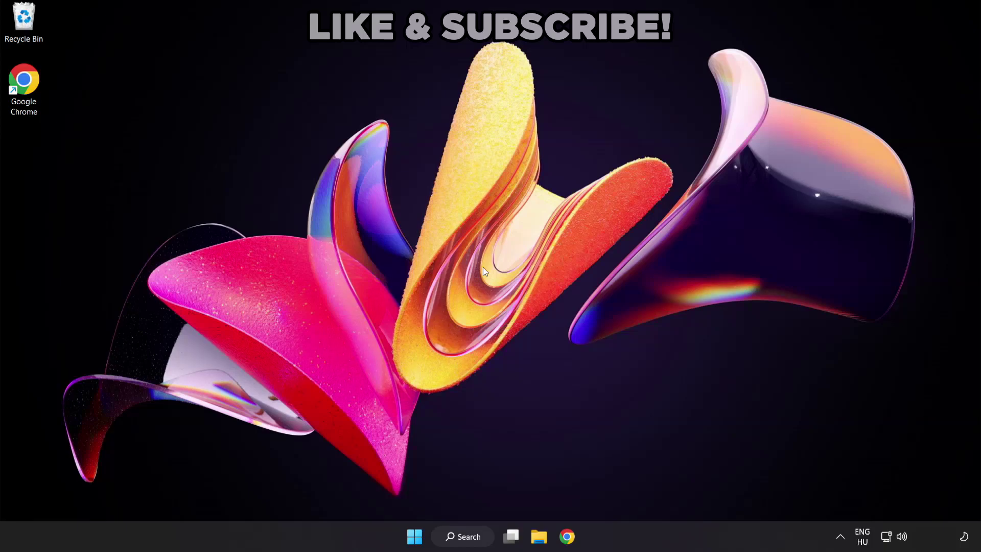
- Search Windows for 'device manager' and open Device Manager from the results
click(474, 543)
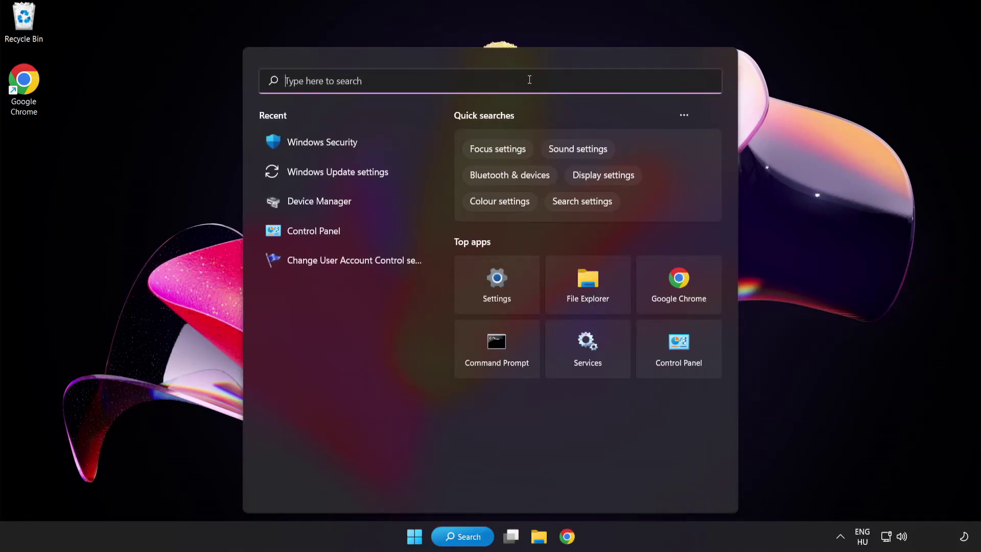
text(device ma)
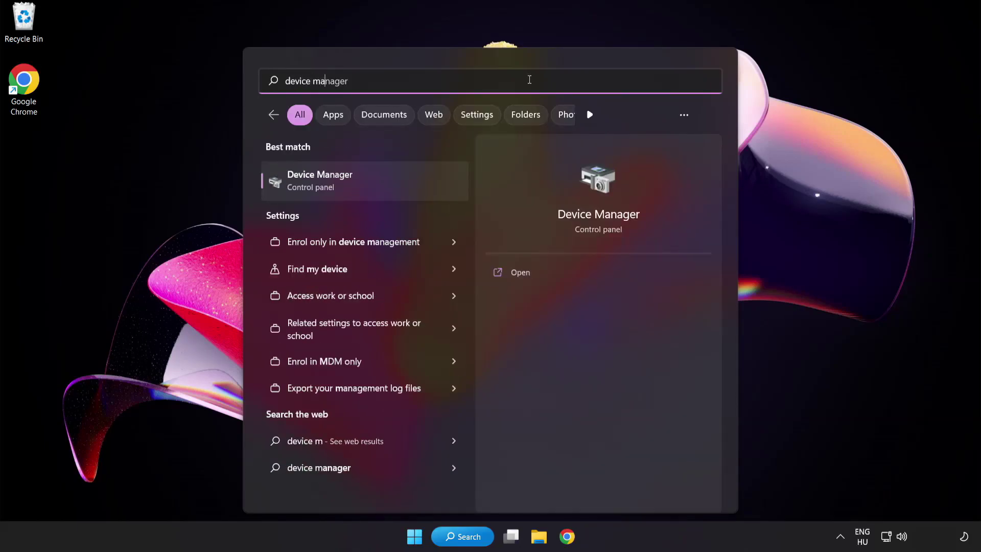
text(nagerer)
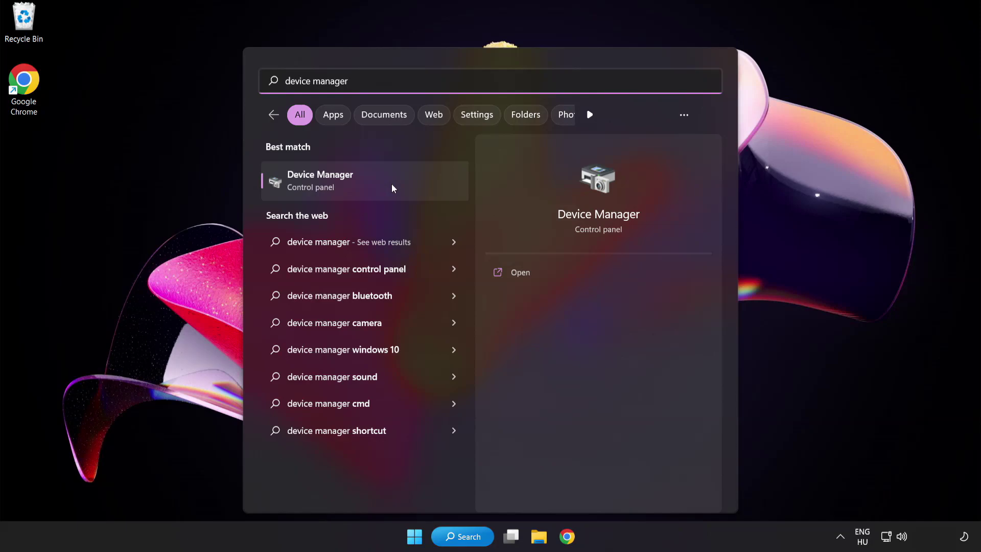
click(391, 183)
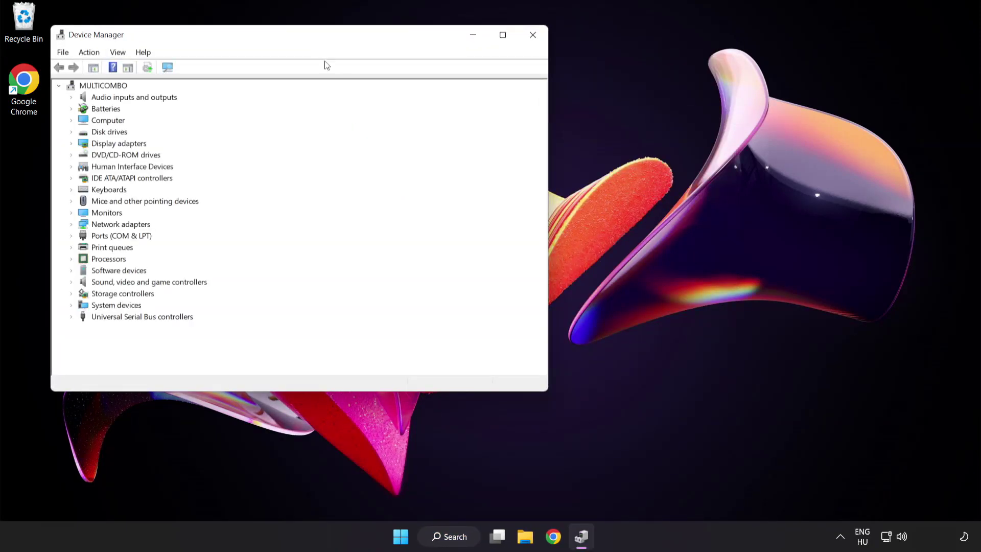
- Centre Device Manager, expand Display adapters and bring up the VMware SVGA 3D adapter's actions
drag(315, 38, 478, 101)
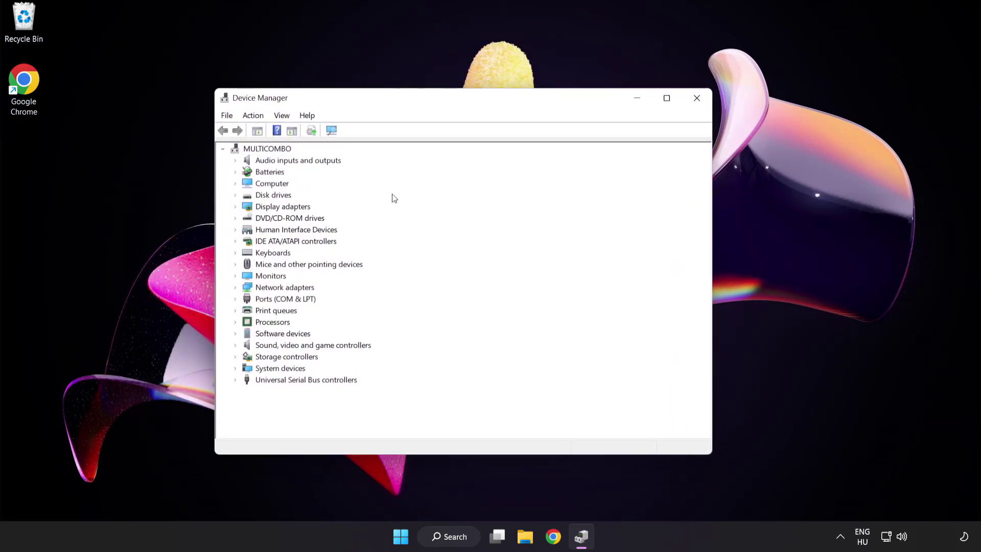
click(285, 208)
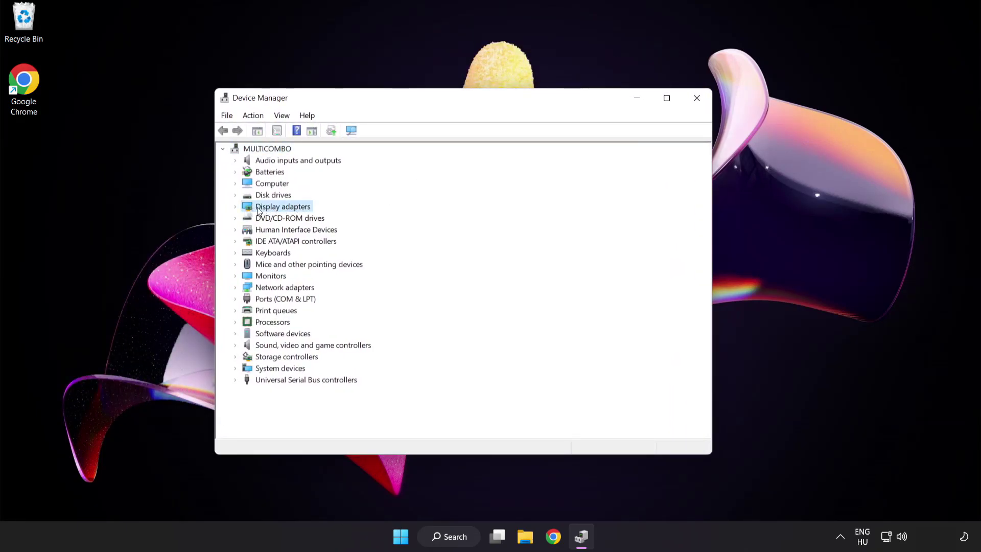
click(236, 207)
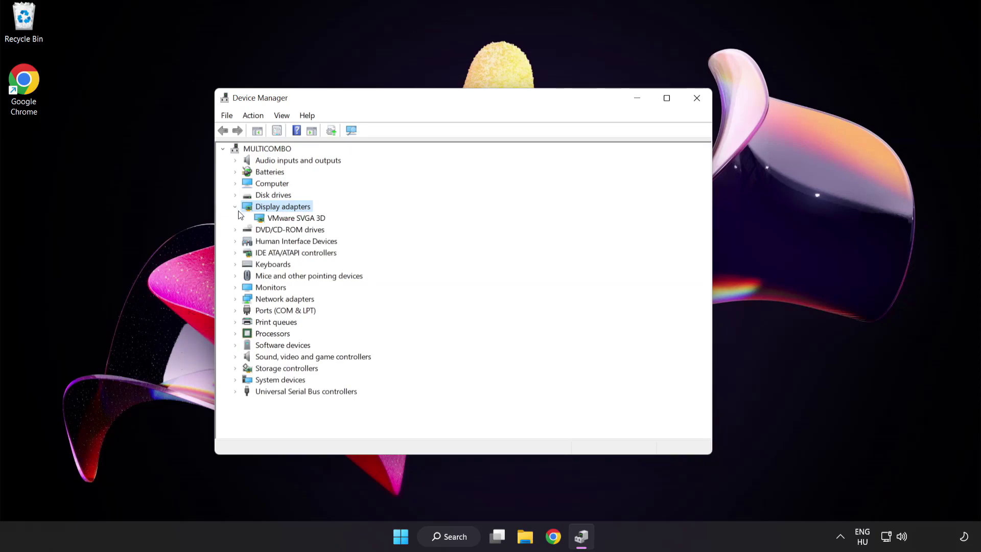
click(275, 219)
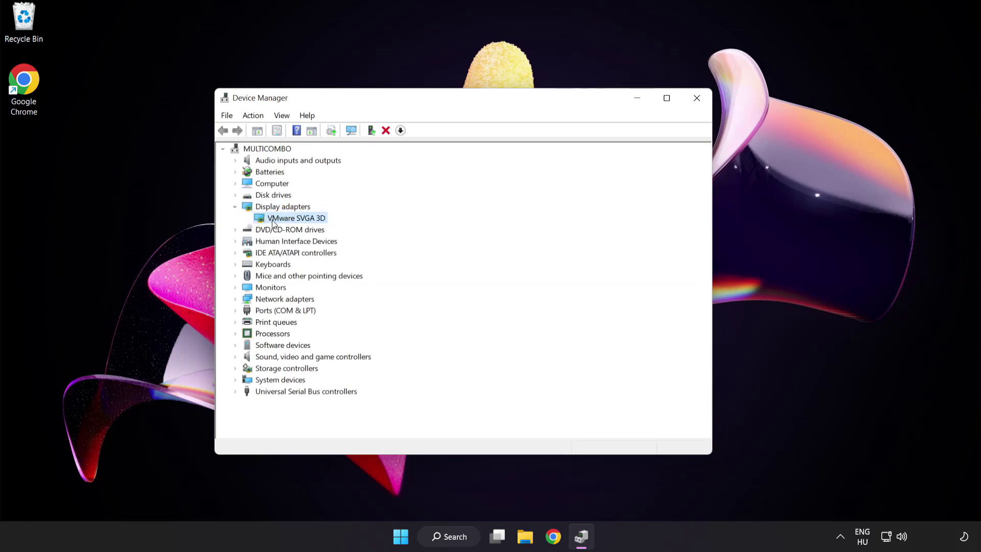
right_click(288, 217)
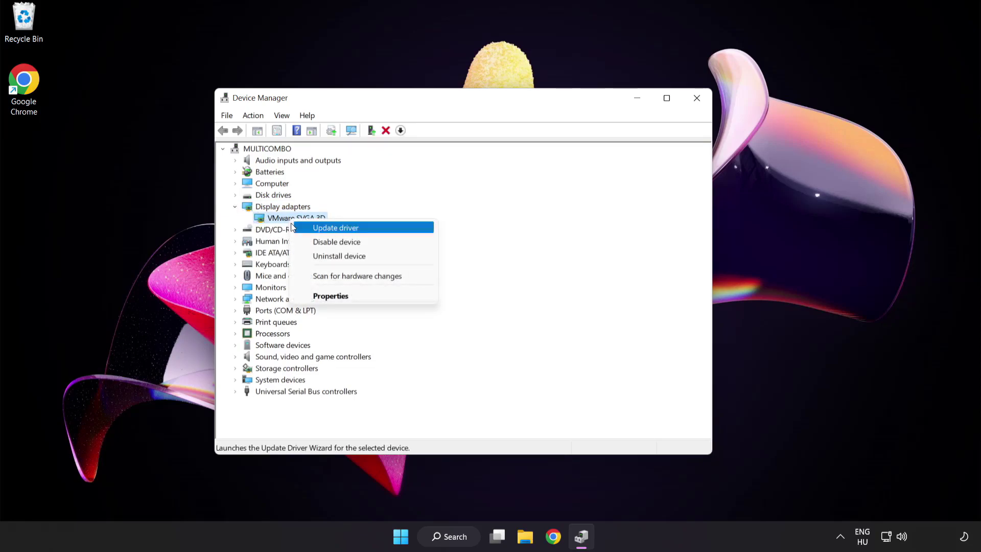
- Search automatically for a VMware SVGA 3D driver, find the best one installed, then close Device Manager
click(381, 229)
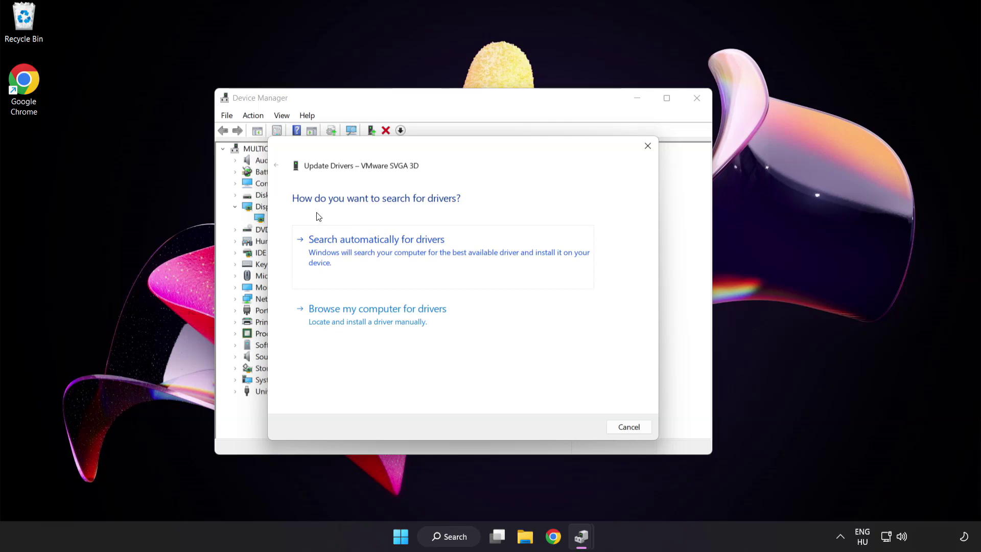
click(426, 253)
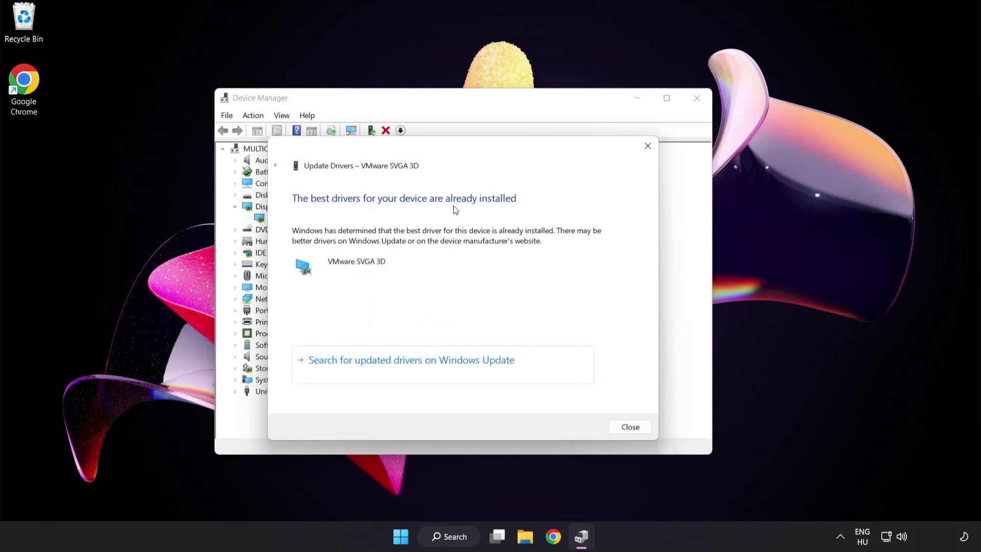
click(627, 429)
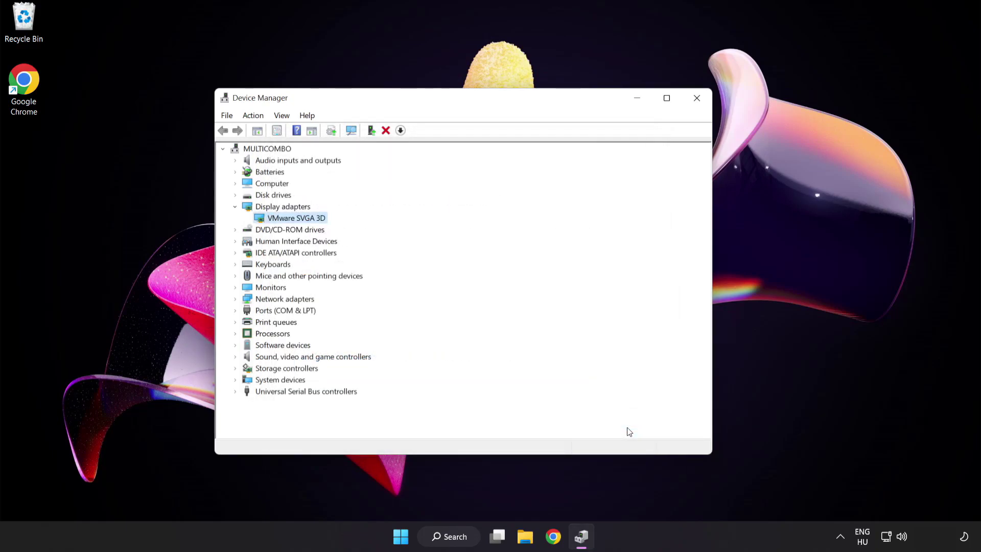
click(696, 100)
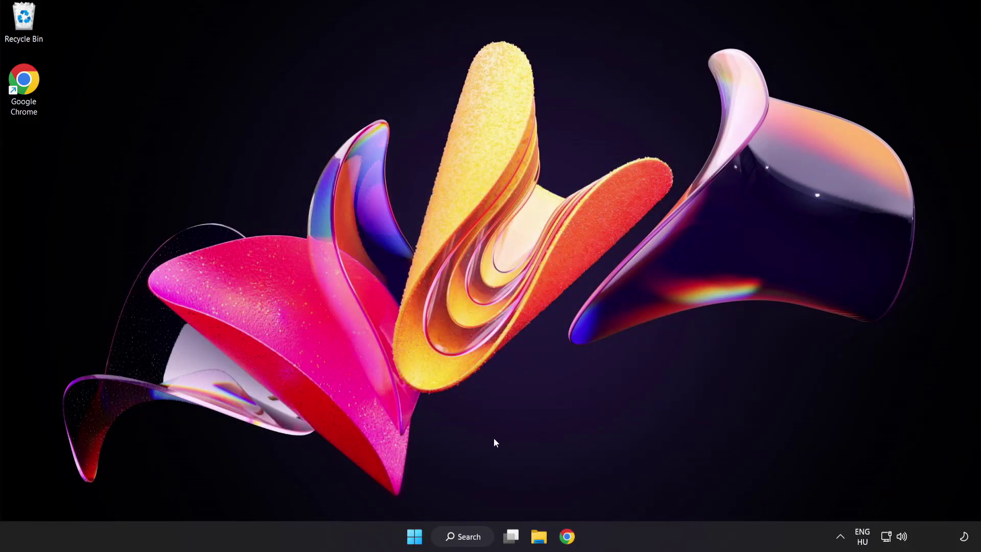
- Search Windows for 'update' and open Windows Update settings
click(471, 540)
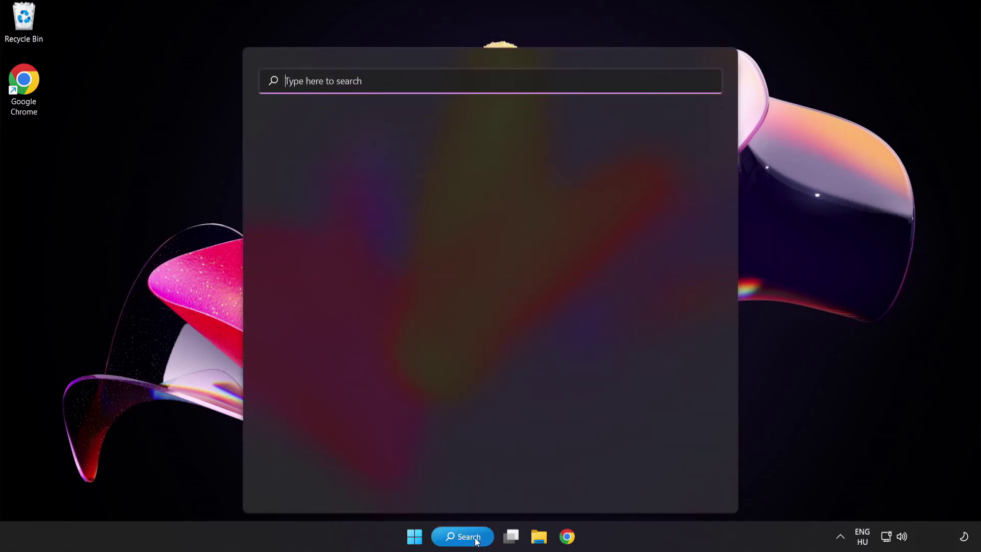
text(u)
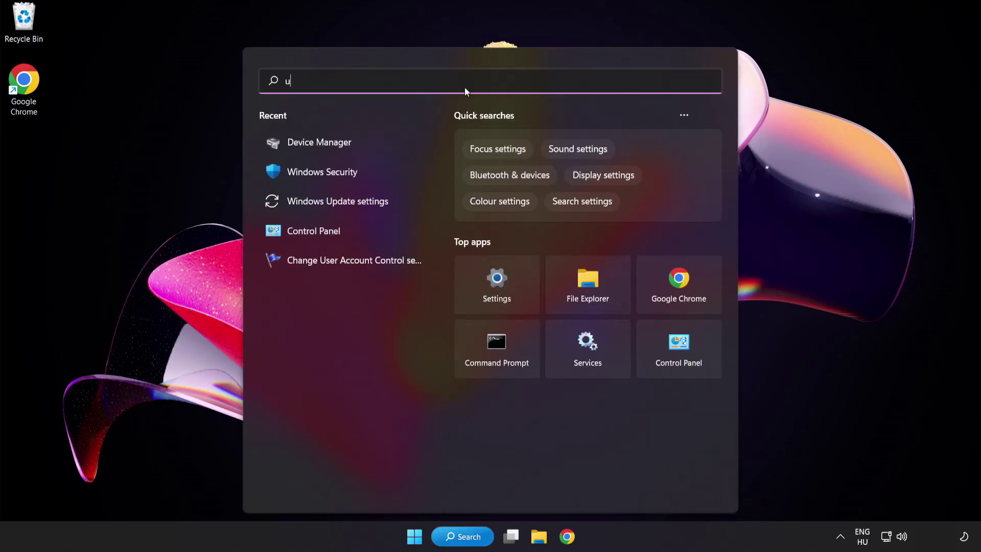
text(pdate)
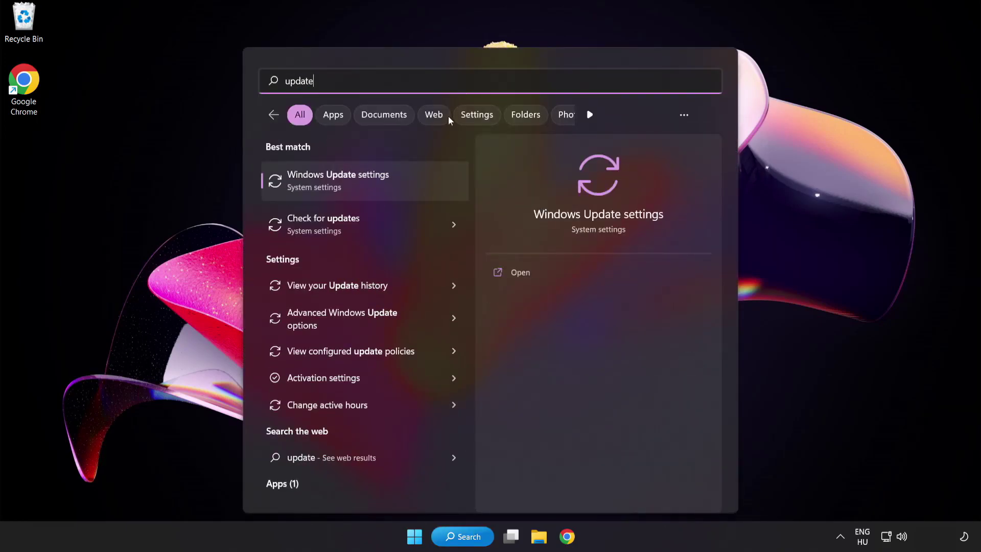
click(374, 190)
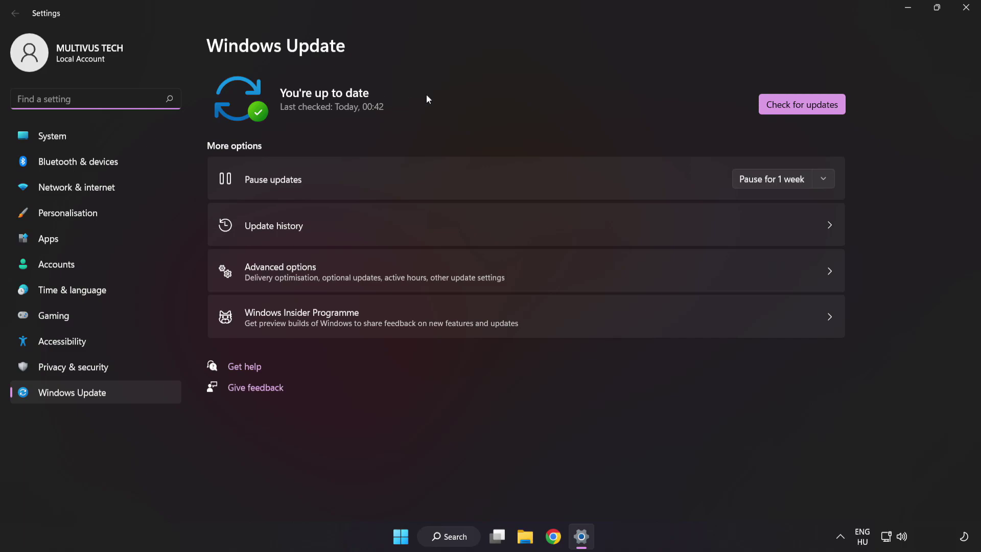
- Run a Windows Update check, see the PC is up to date, and close Settings
click(797, 110)
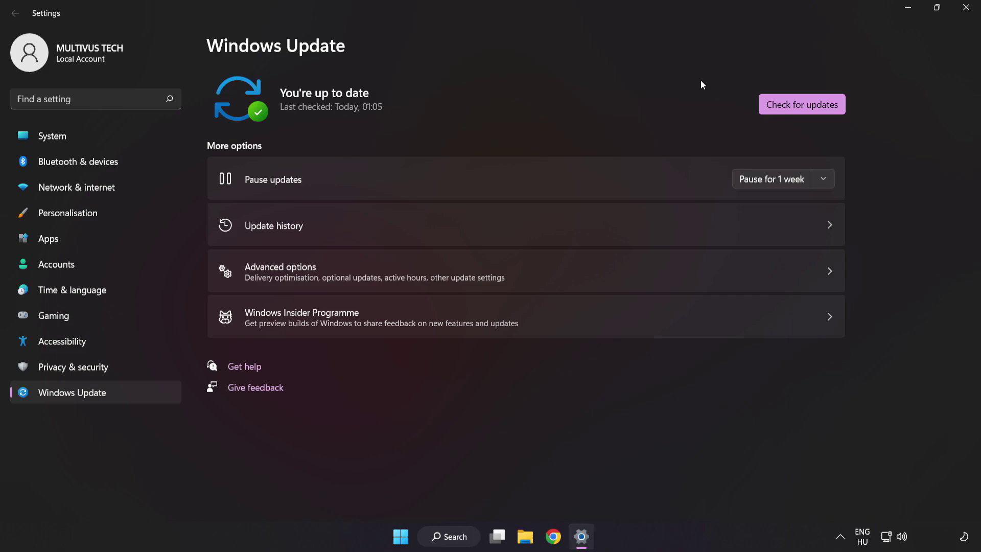
click(964, 14)
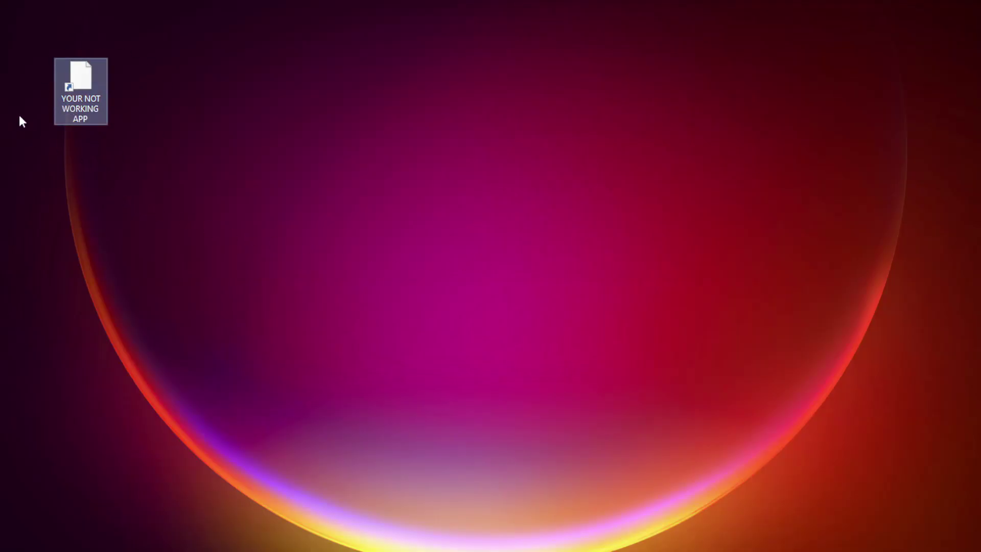
- Open Properties for the YOUR NOT WORKING APP desktop shortcut and centre the dialog
right_click(80, 72)
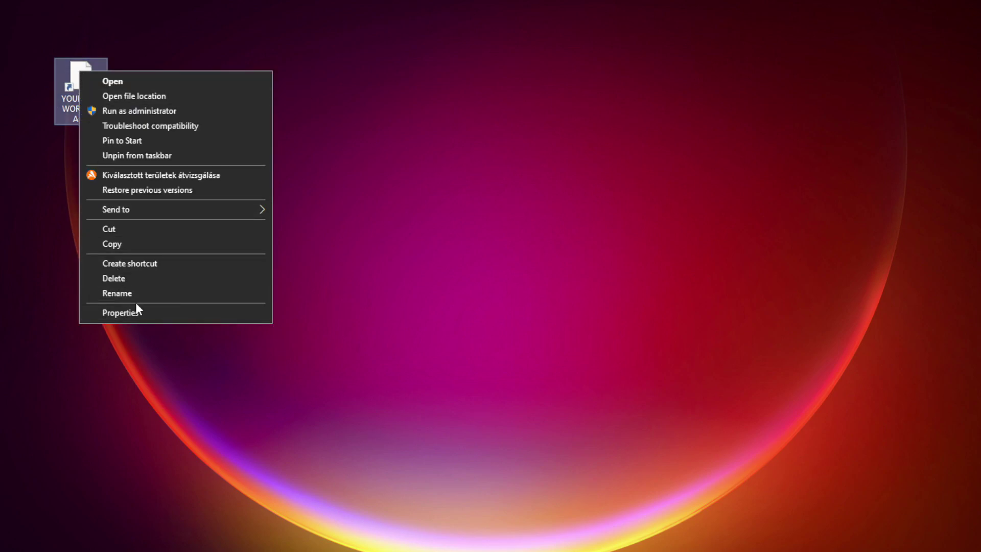
click(197, 312)
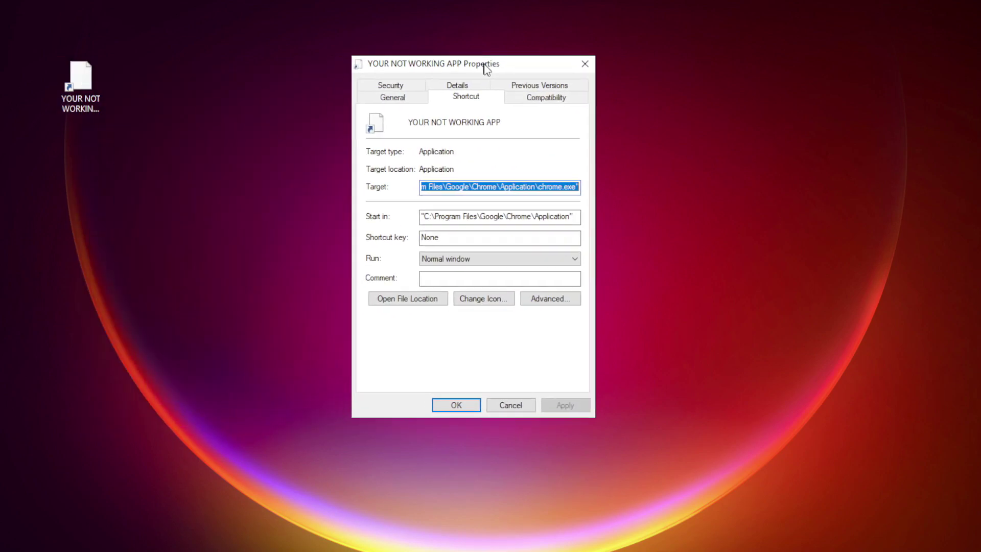
drag(440, 77, 495, 109)
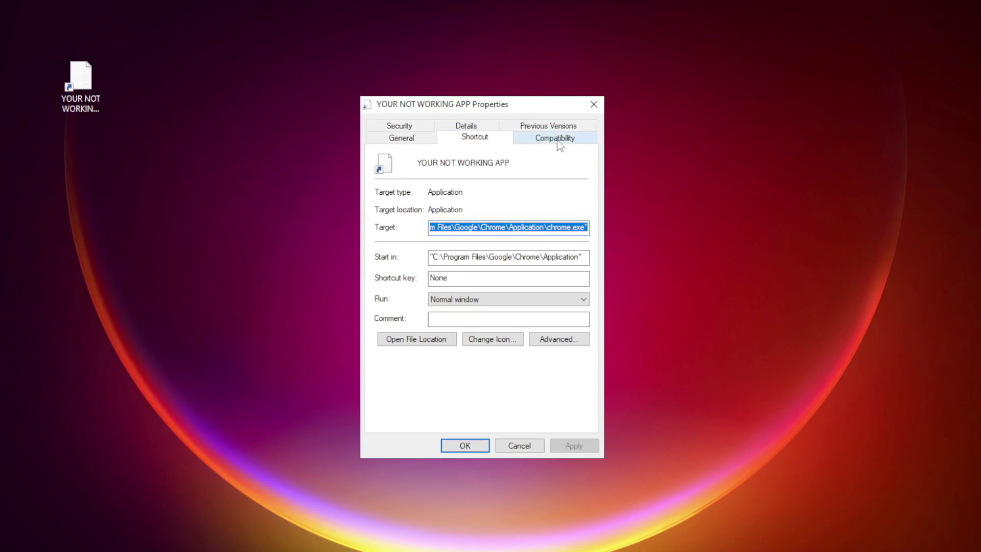
- Give the shortcut Windows 8 compatibility, no fullscreen optimizations and run-as-administrator, and save
click(573, 143)
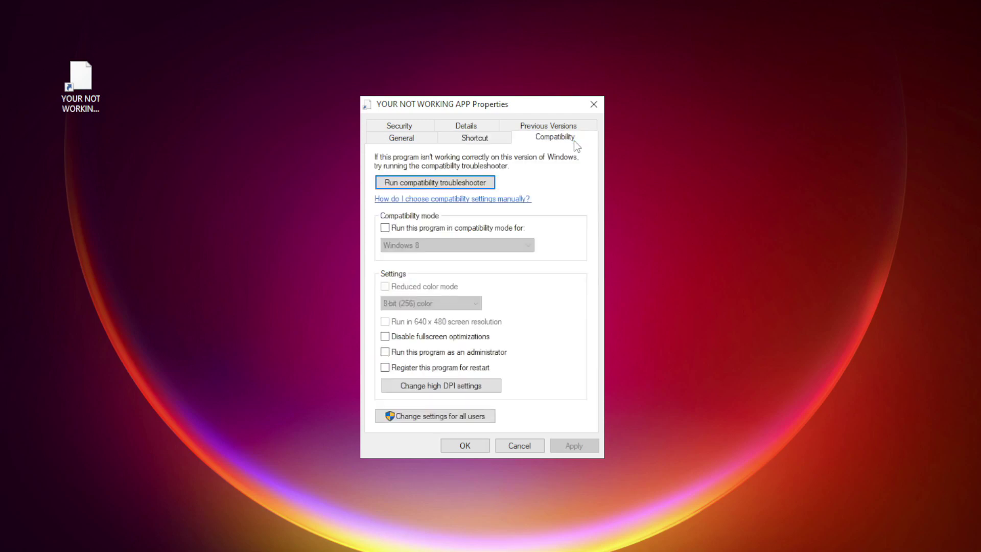
click(399, 230)
click(437, 246)
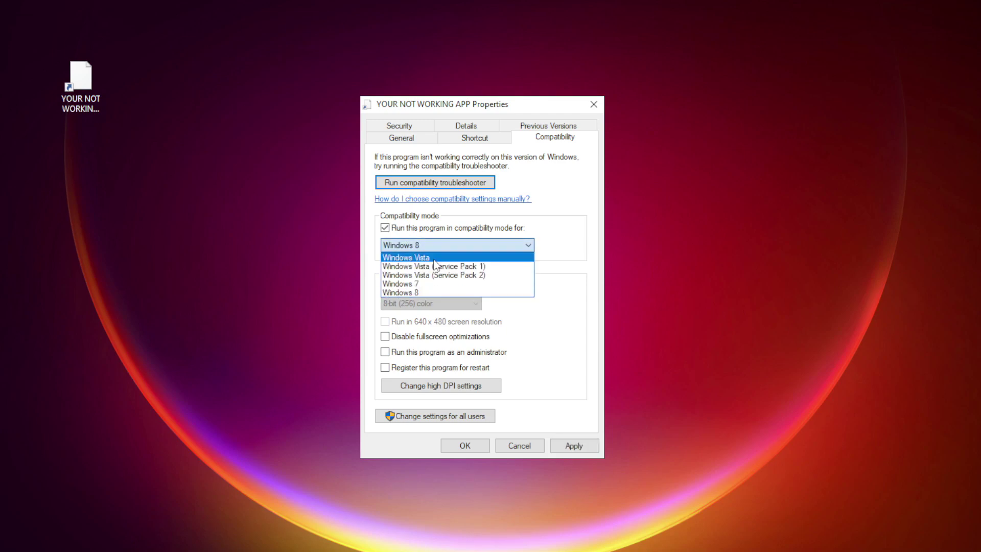
click(428, 291)
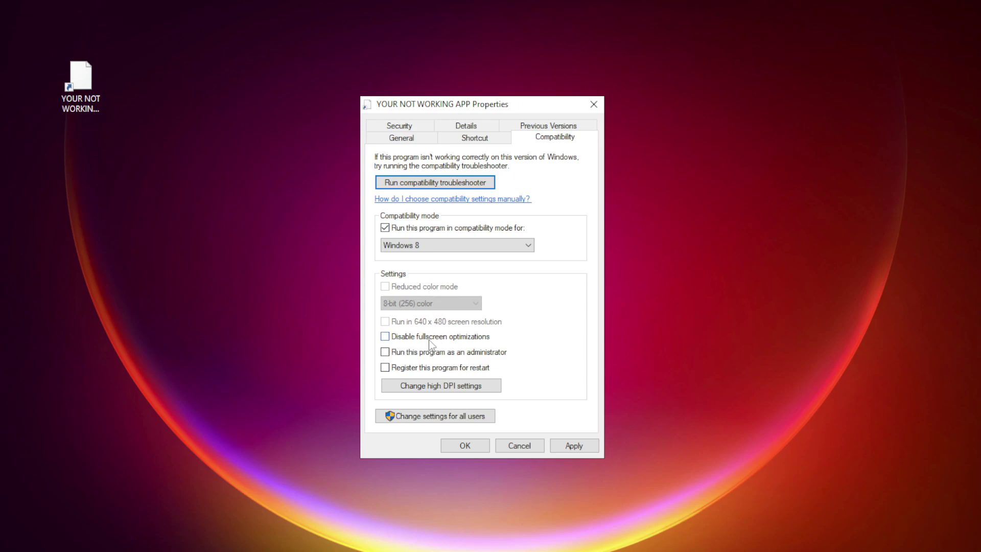
click(428, 340)
click(418, 354)
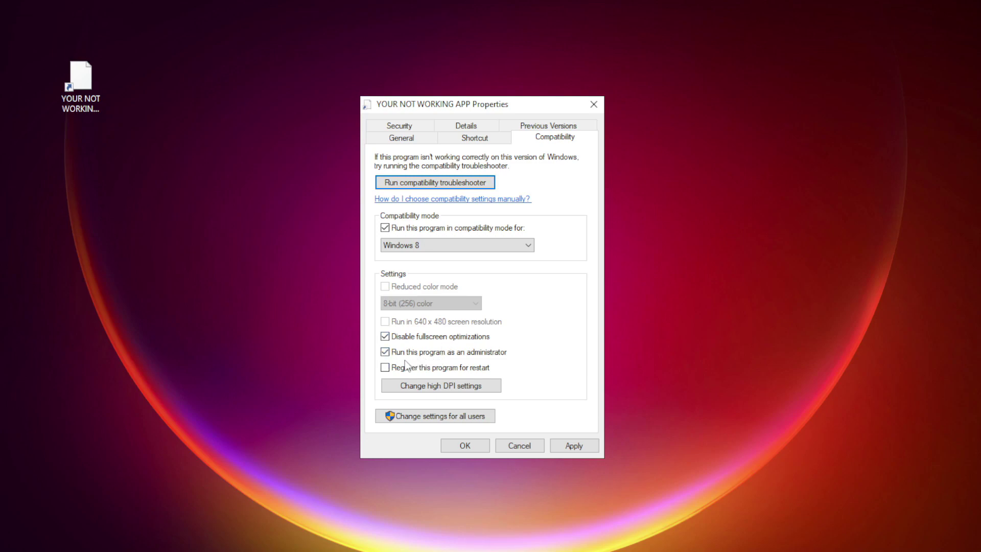
click(583, 451)
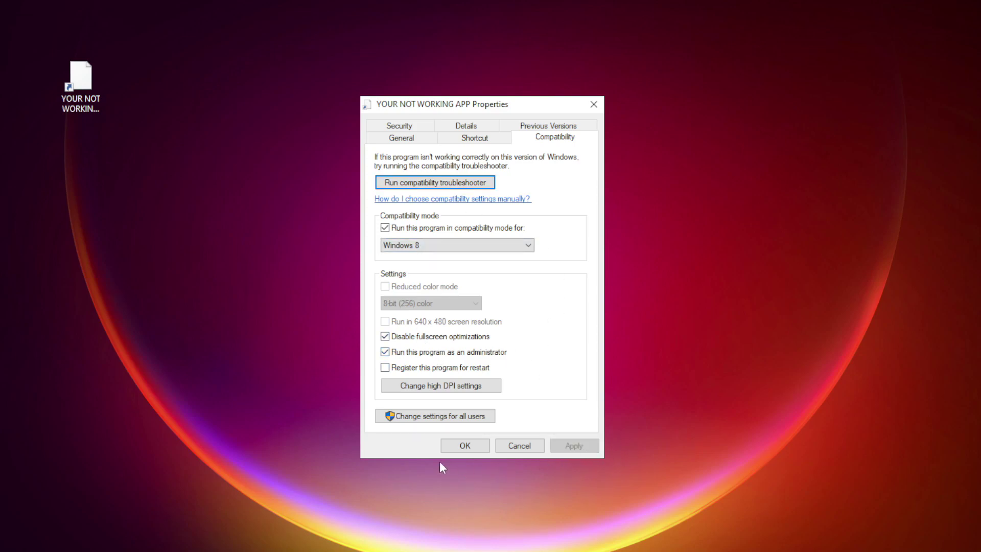
click(462, 447)
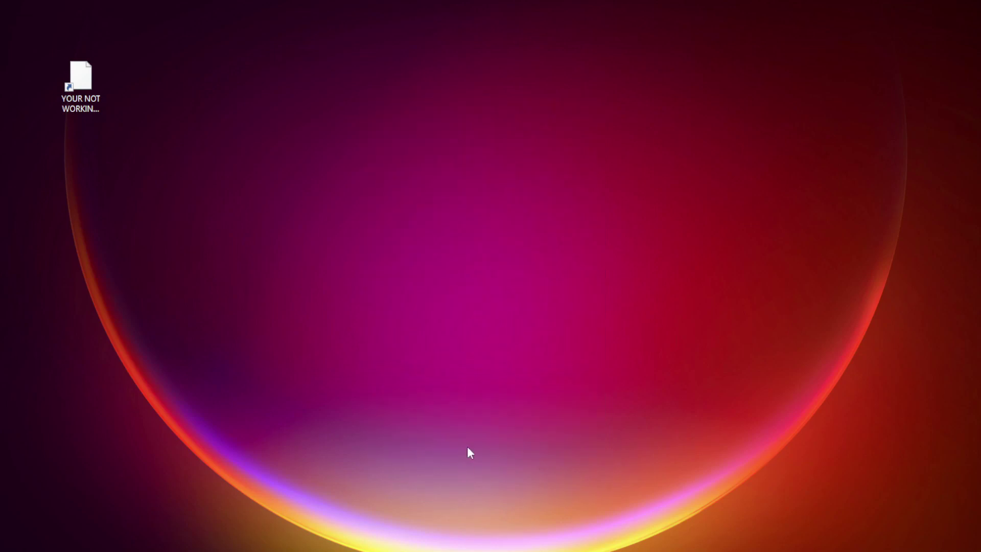
- Select the app shortcut, then launch Task Manager from the Start button's Quick Link menu
click(81, 81)
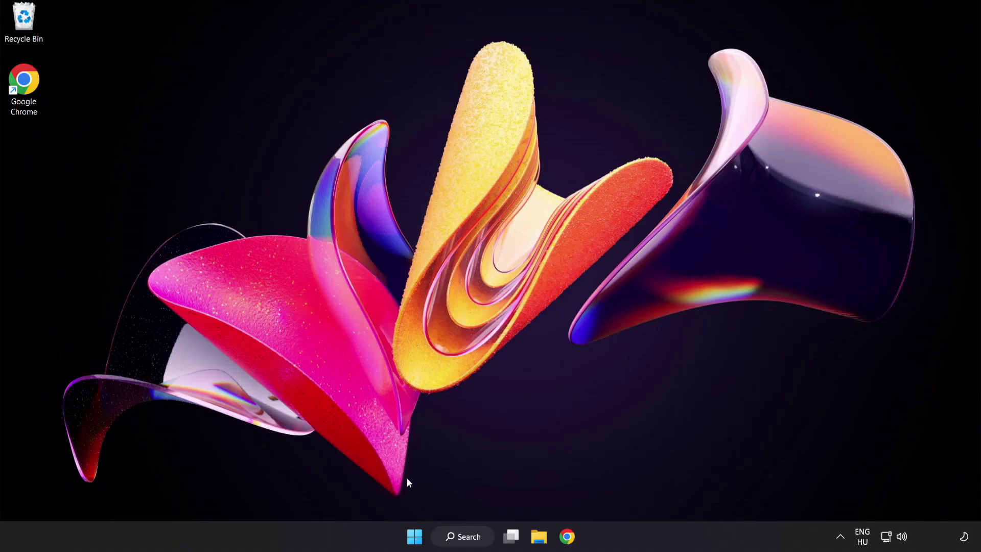
right_click(417, 539)
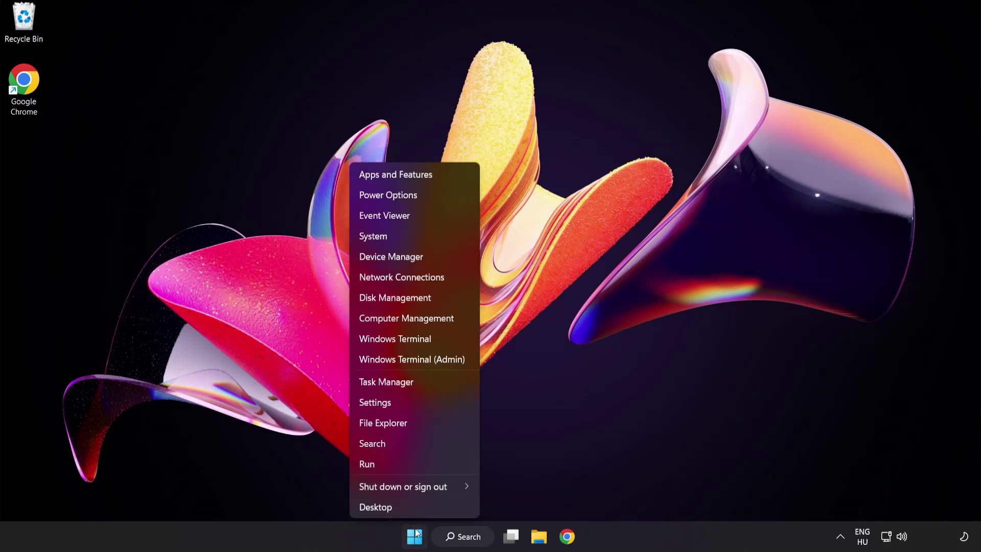
click(424, 381)
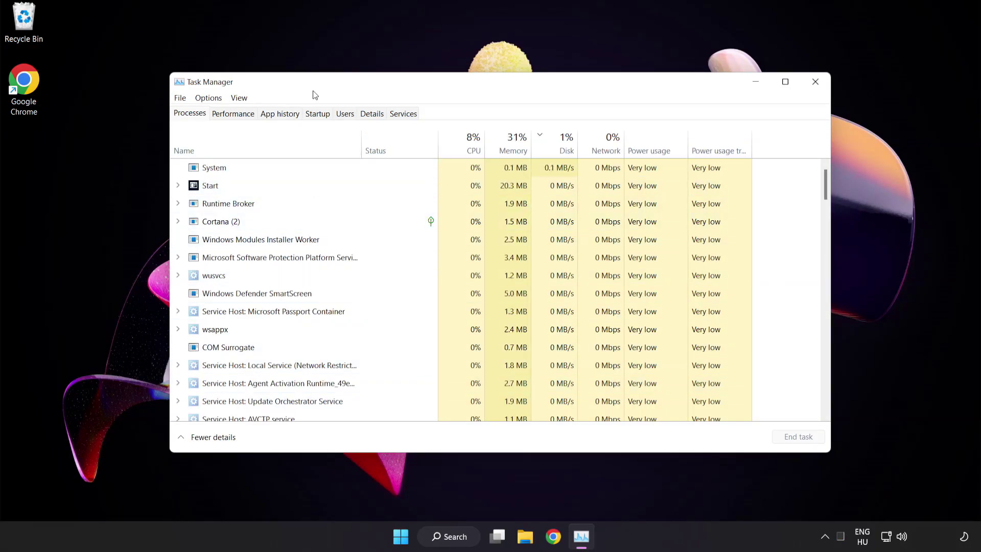
- On the Startup tab, disable Cortana, Phone Link, Terminal and Windows Security notification icon; close Task Manager
click(324, 115)
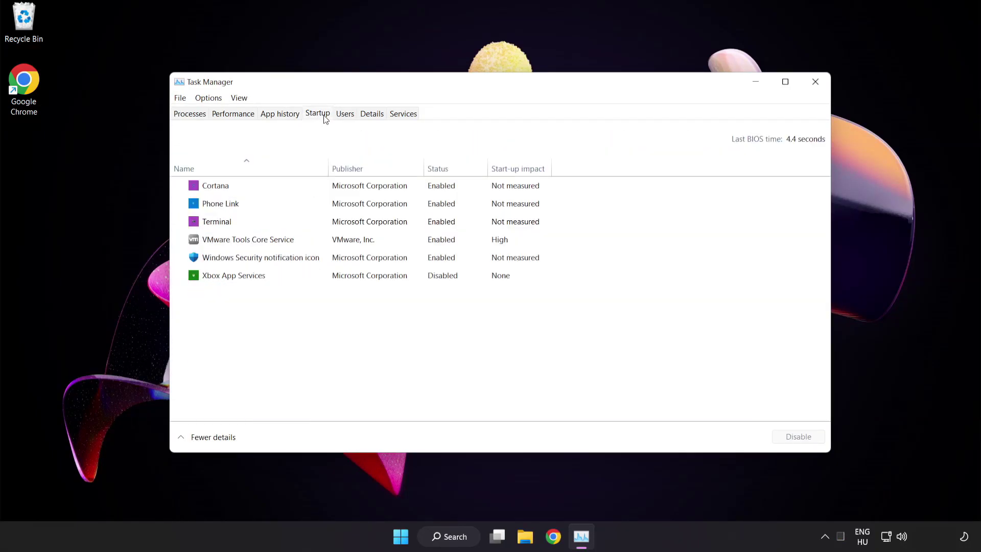
click(325, 191)
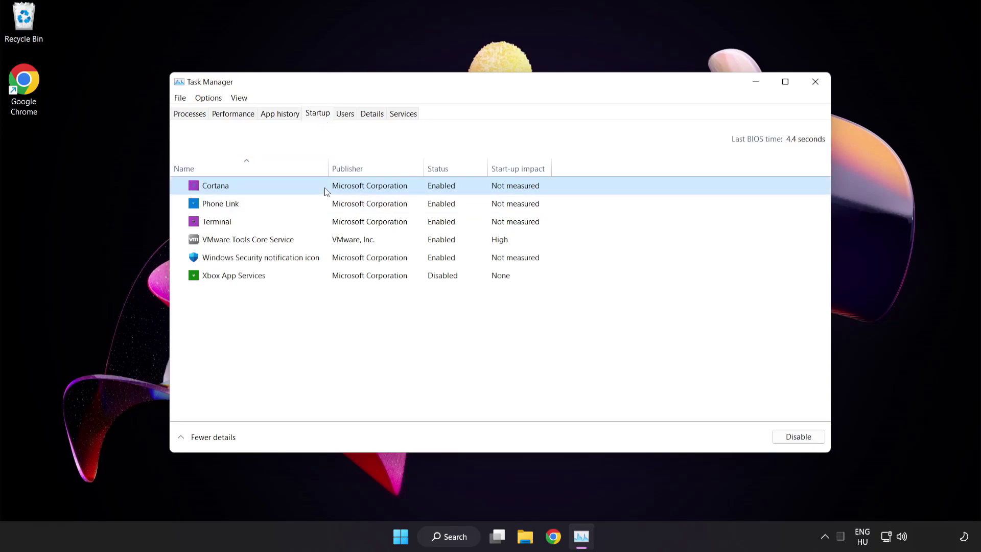
click(802, 442)
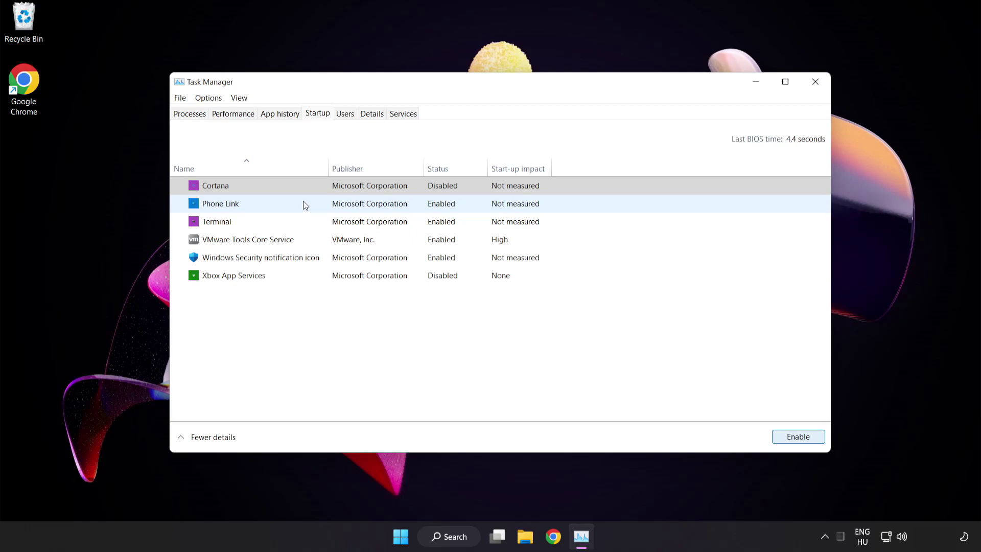
click(302, 202)
click(798, 436)
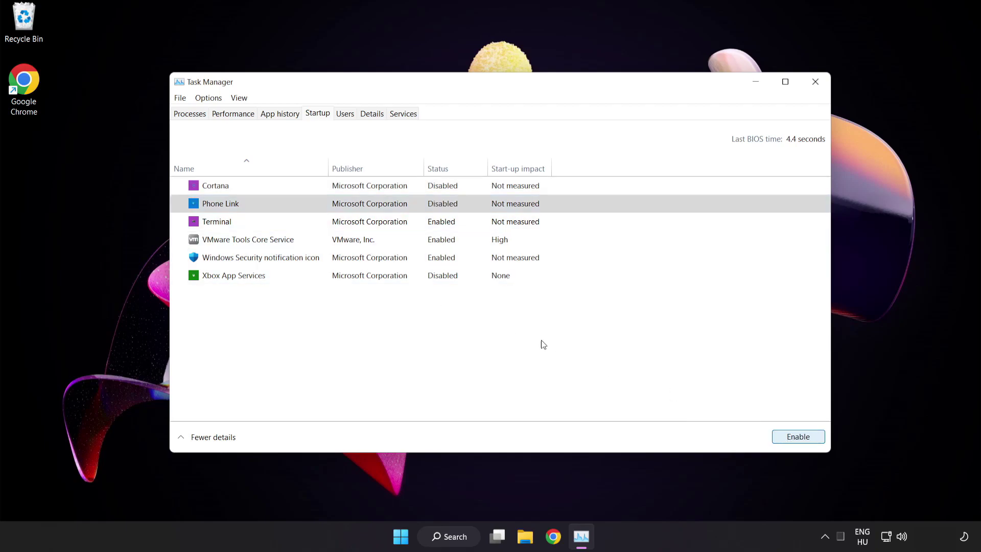
click(313, 223)
click(798, 435)
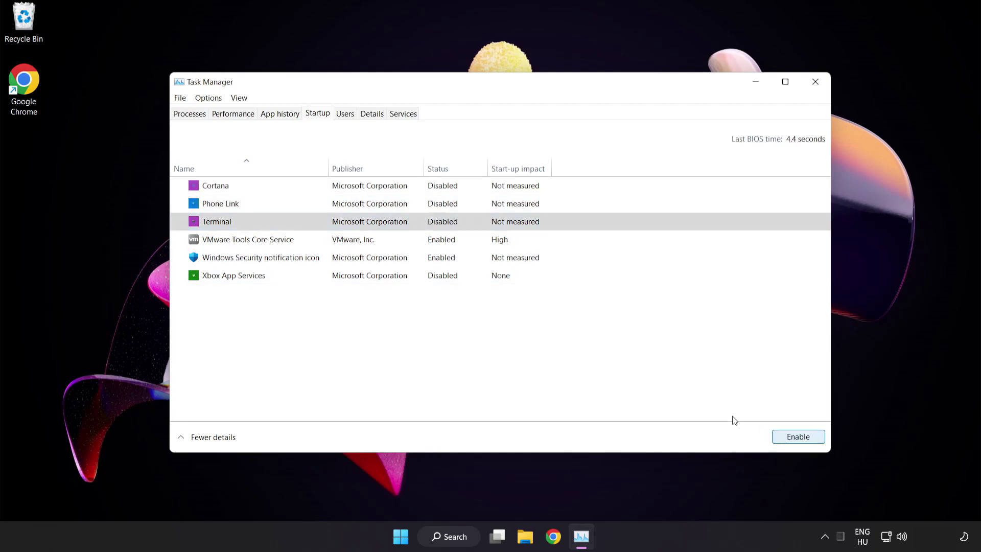
click(331, 258)
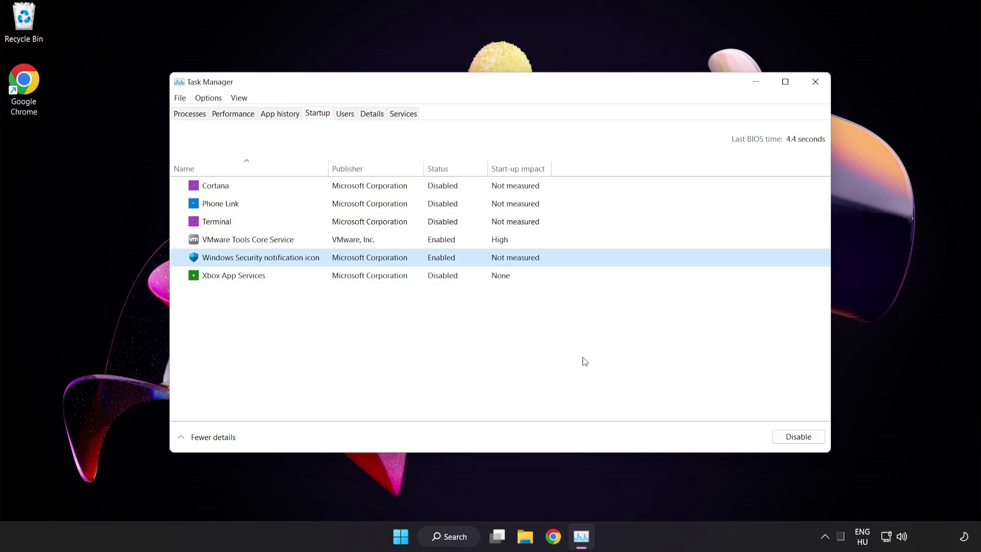
click(798, 436)
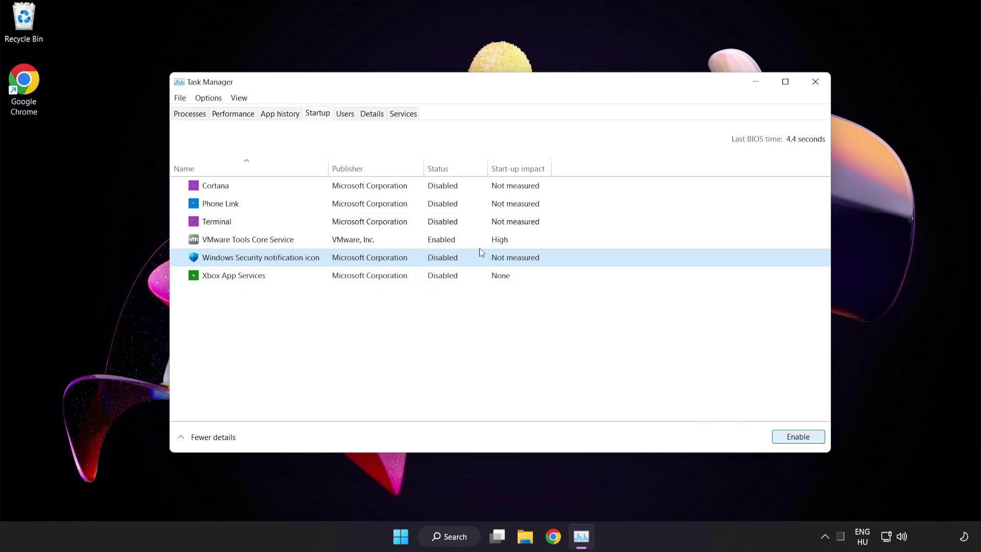
click(814, 82)
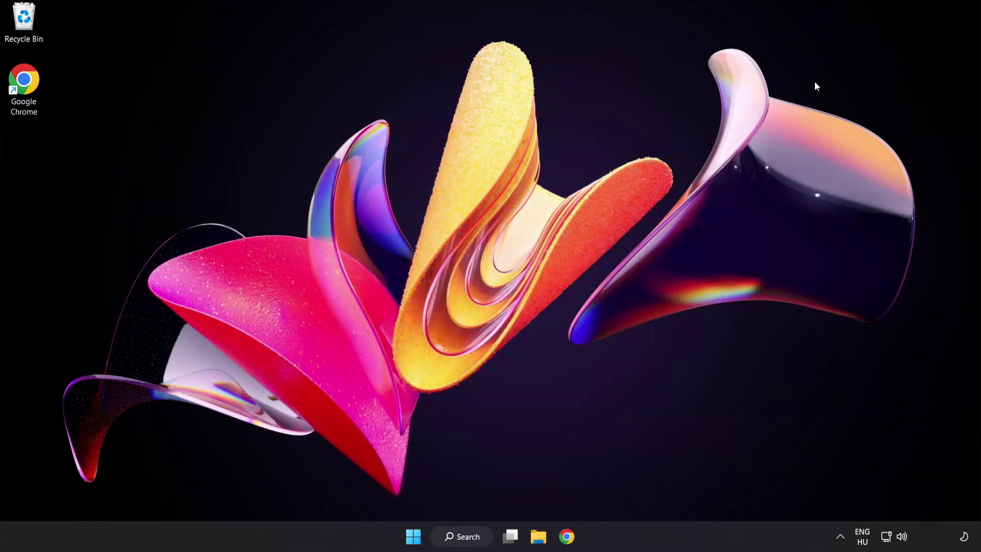
- Search Windows for 'security' and open the Windows Security app
click(473, 539)
text(s)
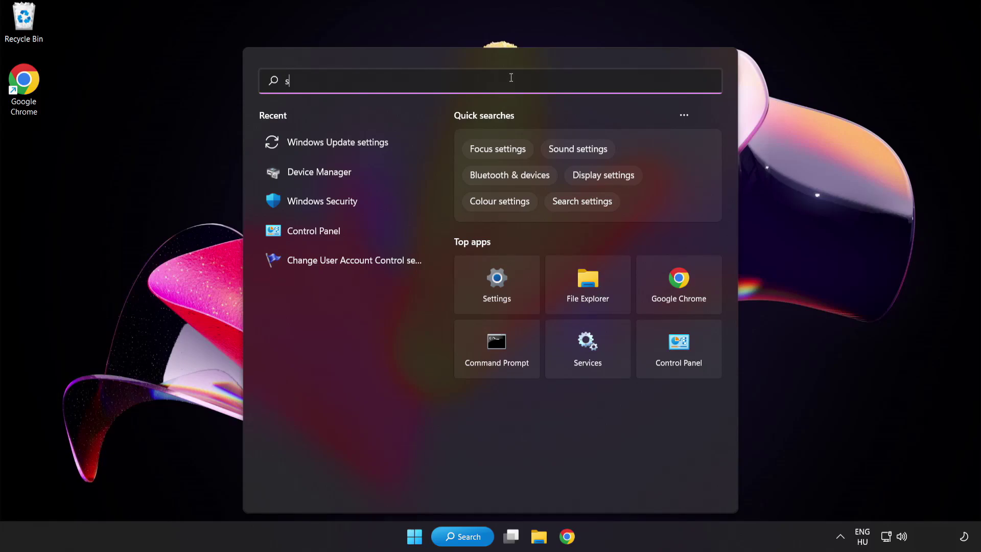
text(ecurity)
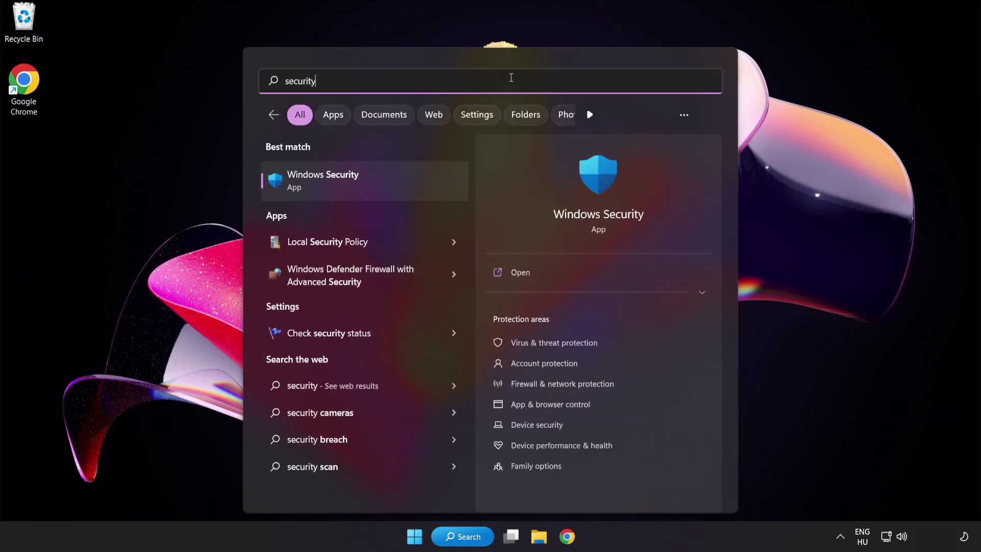
click(370, 180)
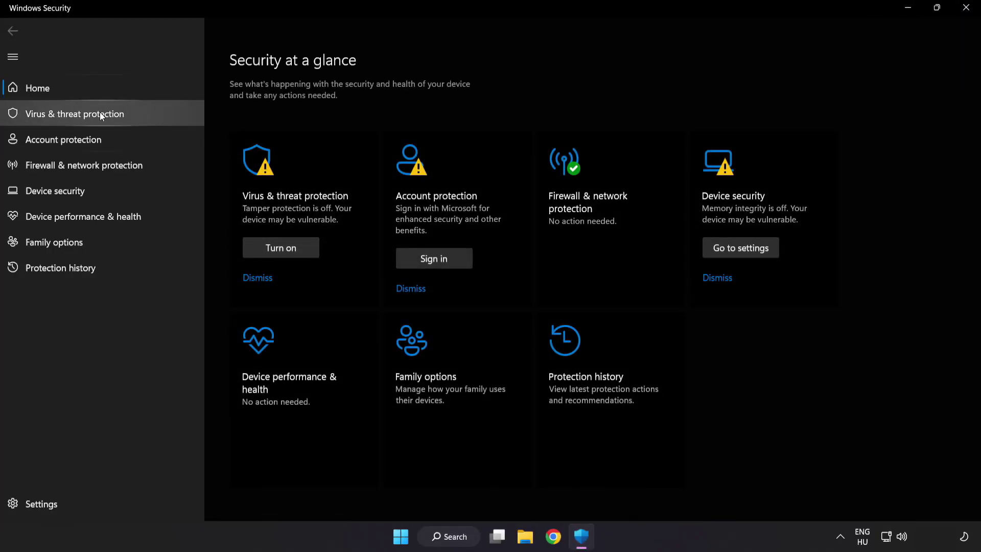
- Go through Virus & threat protection settings to the Defender Add or remove exclusions page
click(148, 112)
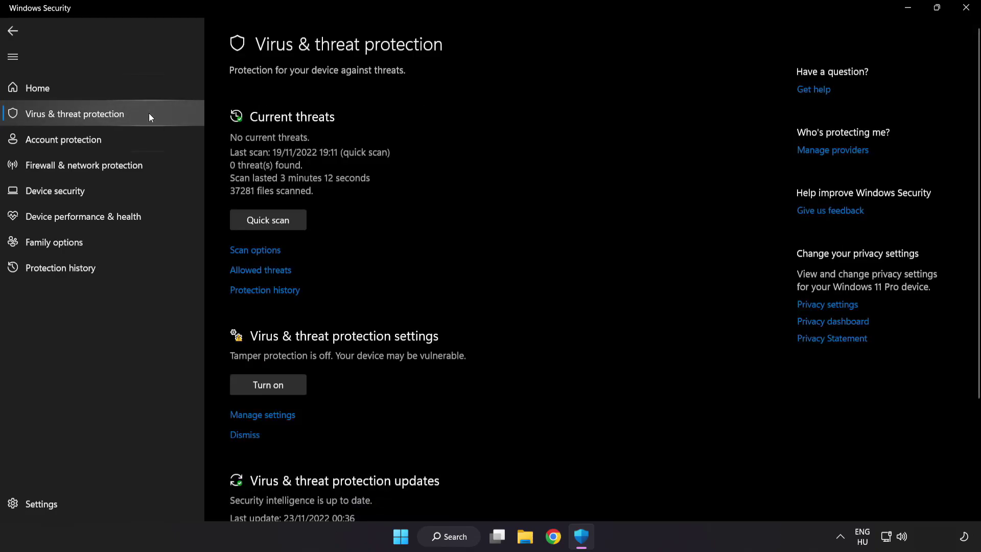
scroll(620, 150, down, 2)
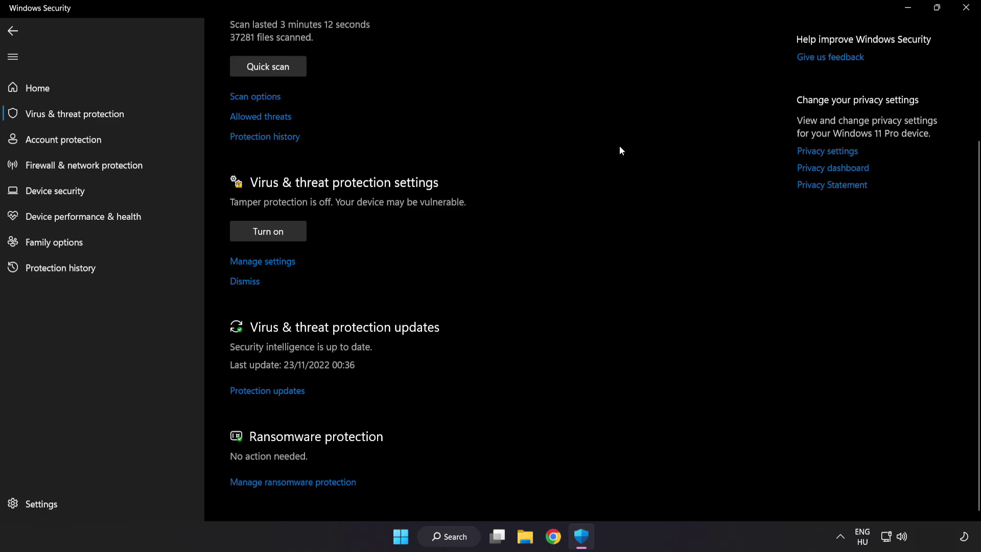
click(268, 263)
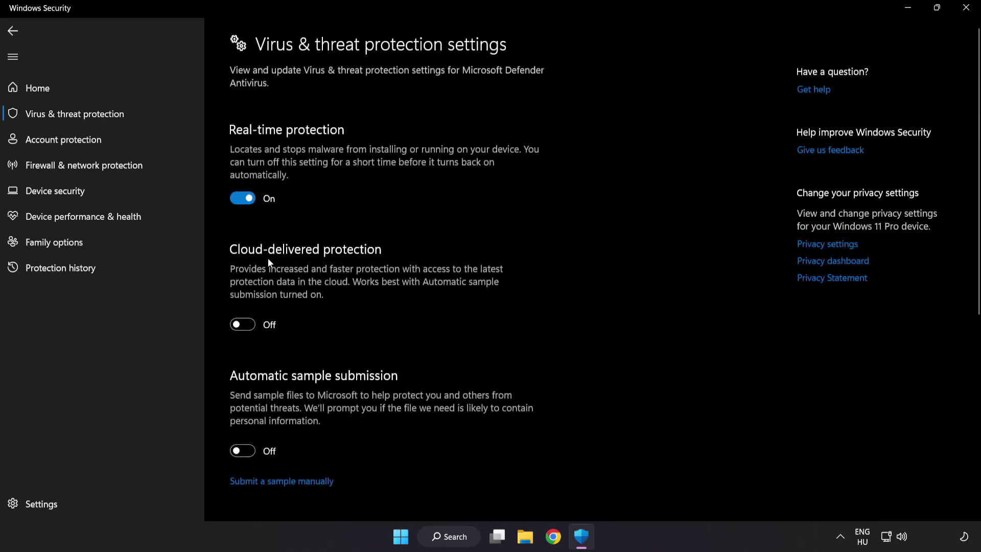
scroll(570, 266, down, 1)
scroll(571, 265, down, 3)
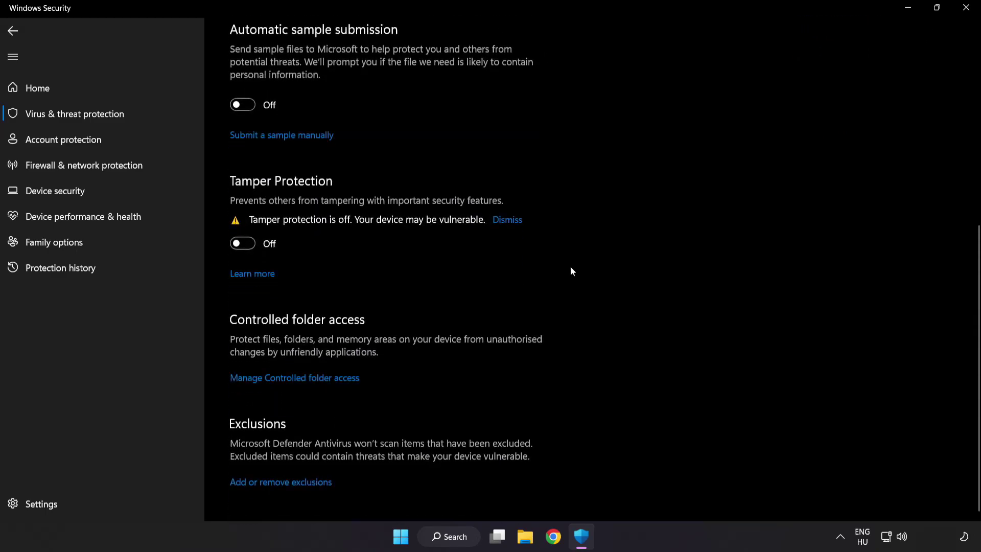
click(285, 483)
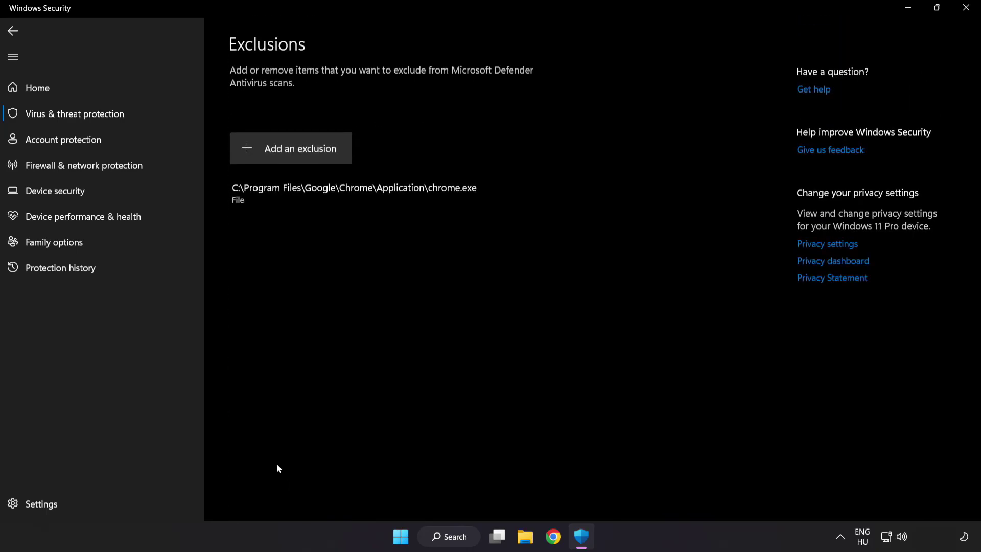
- Start a File exclusion and browse to C:\Program Files (x86)
click(292, 157)
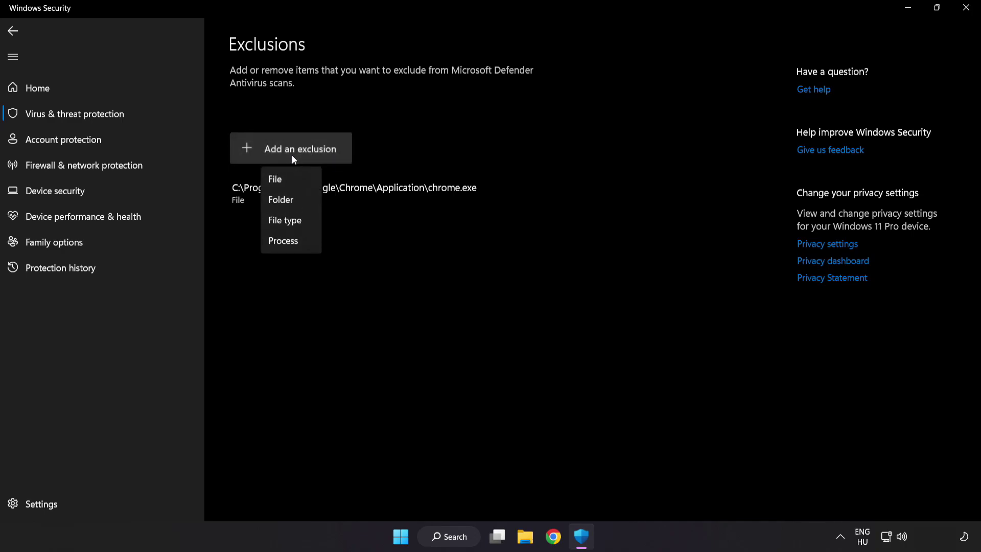
click(284, 182)
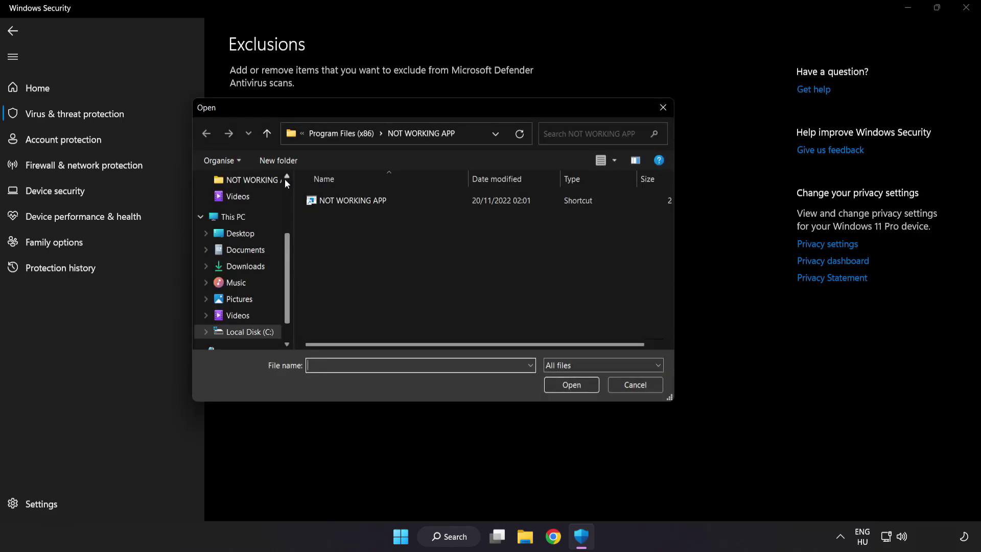
click(313, 137)
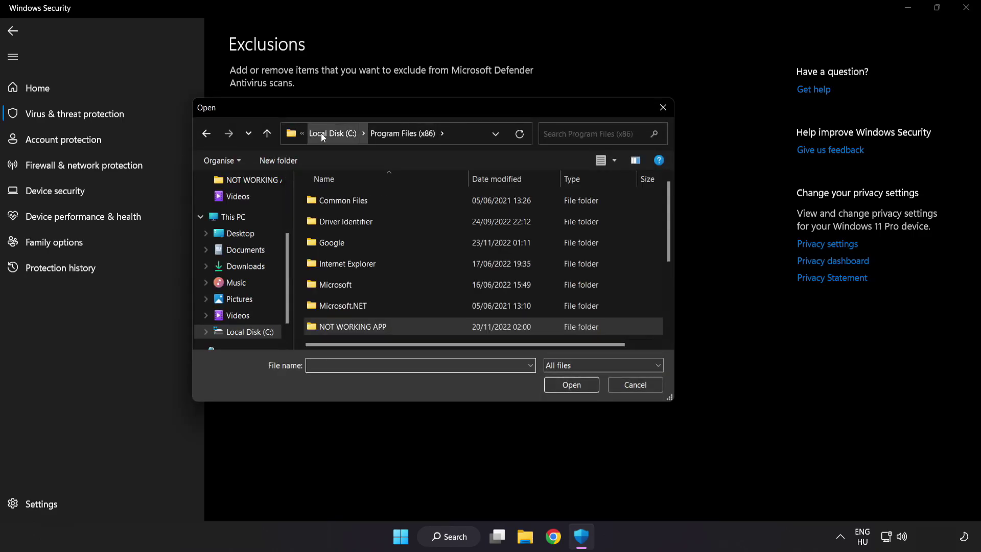
click(322, 133)
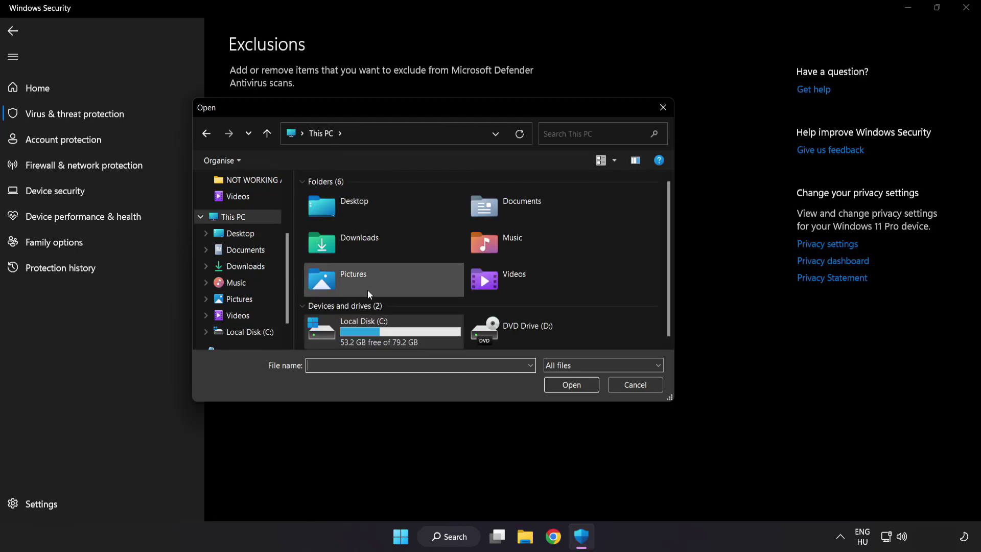
double_click(365, 335)
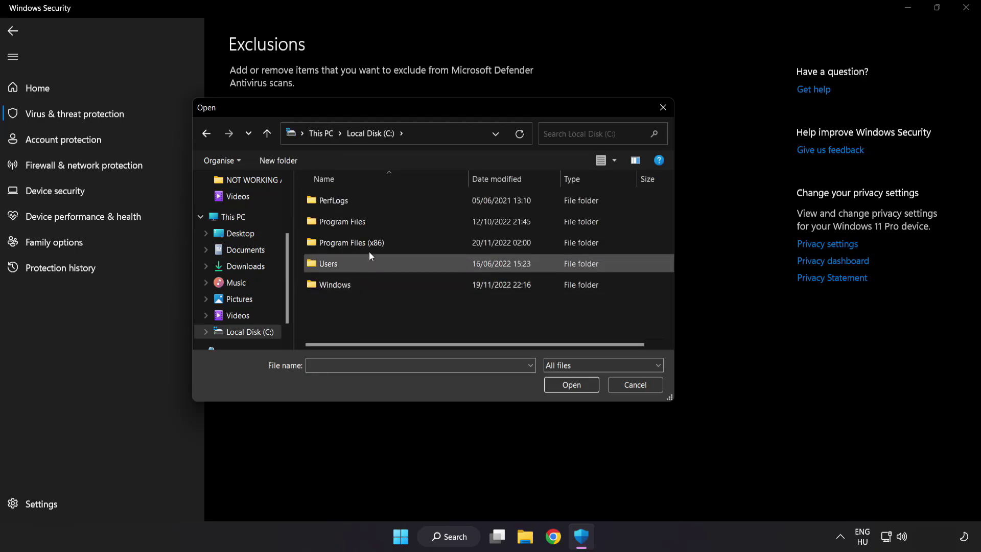
click(376, 236)
double_click(376, 239)
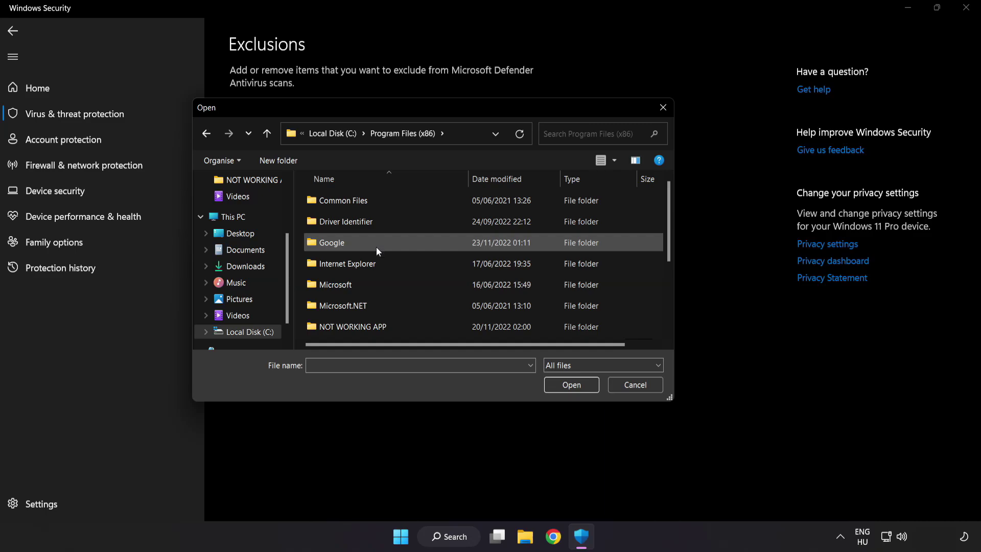
scroll(365, 323, down, 1)
- Exclude the NOT WORKING APP shortcut from its folder, then close Windows Security
click(377, 266)
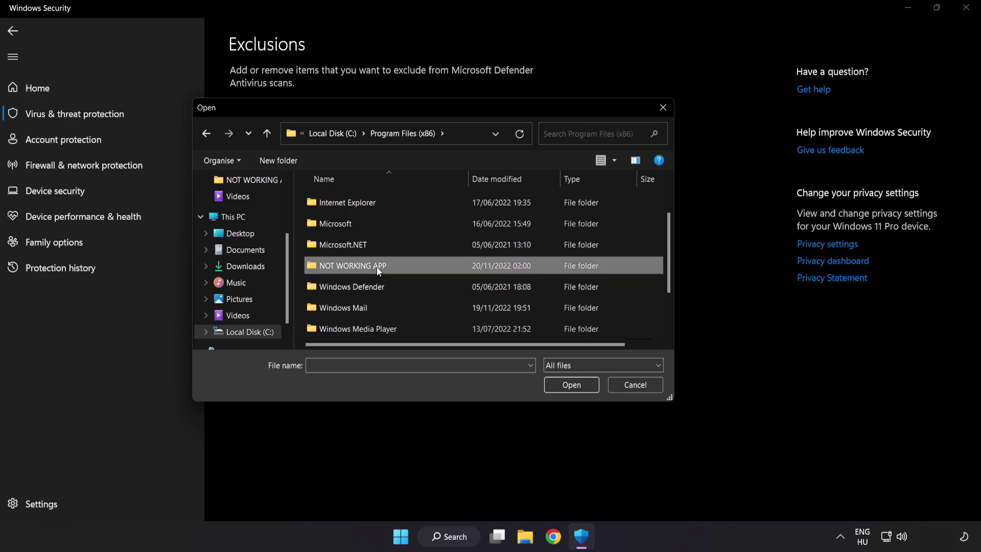
double_click(389, 267)
click(340, 204)
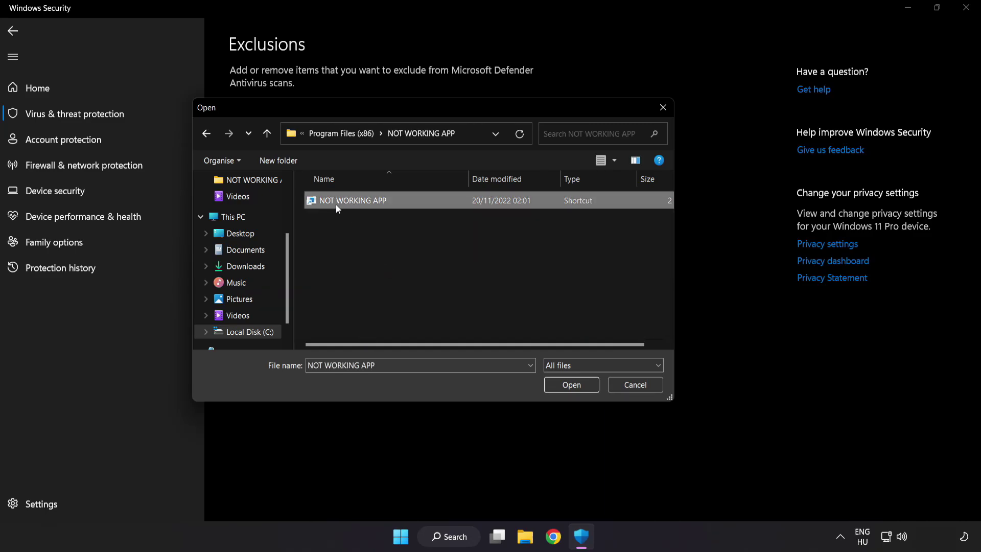
click(572, 387)
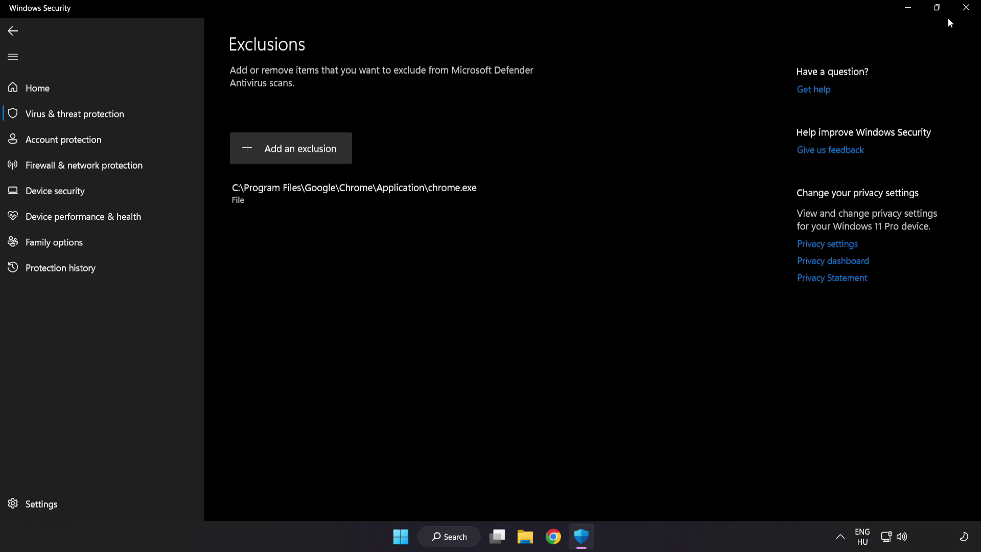
click(962, 16)
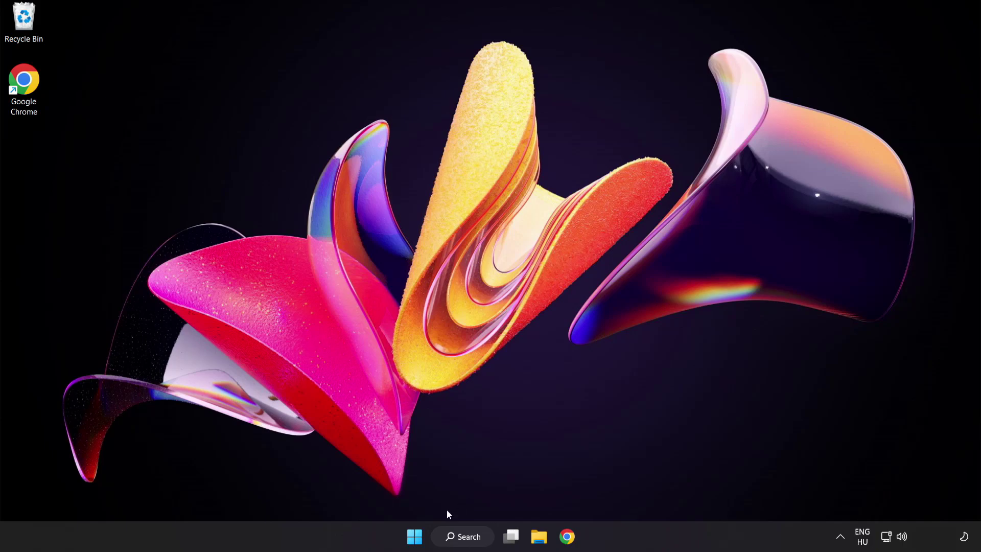
- Show the Start menu power options, including Restart
click(414, 535)
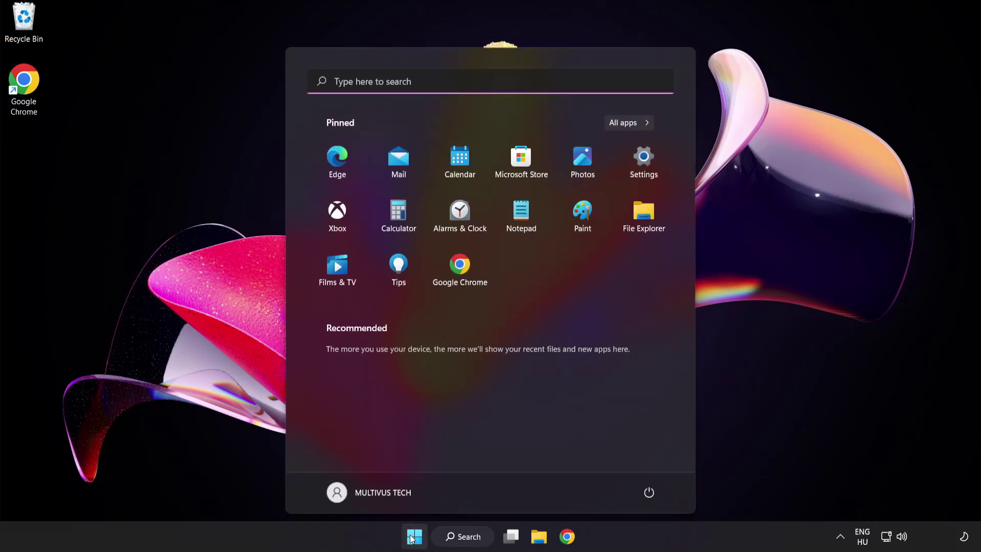
click(649, 493)
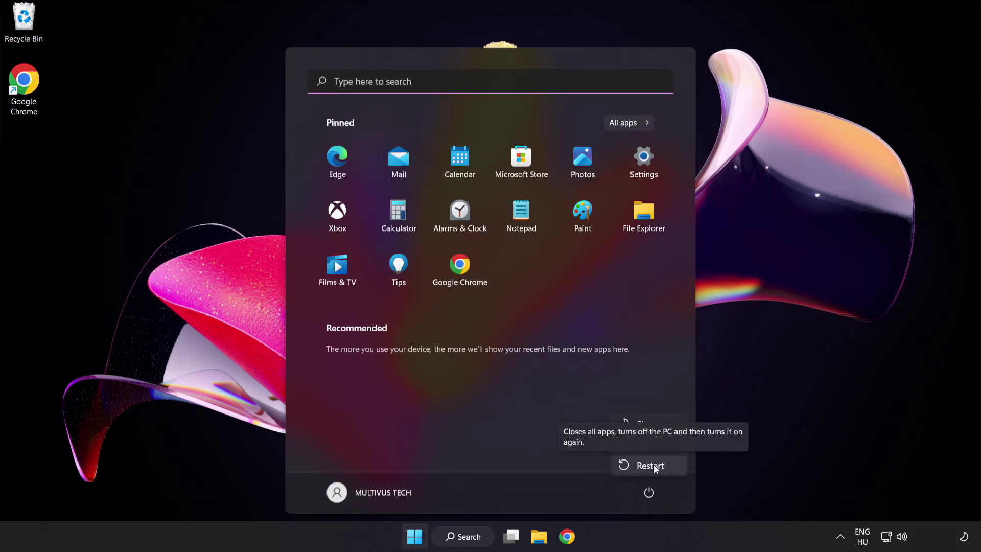